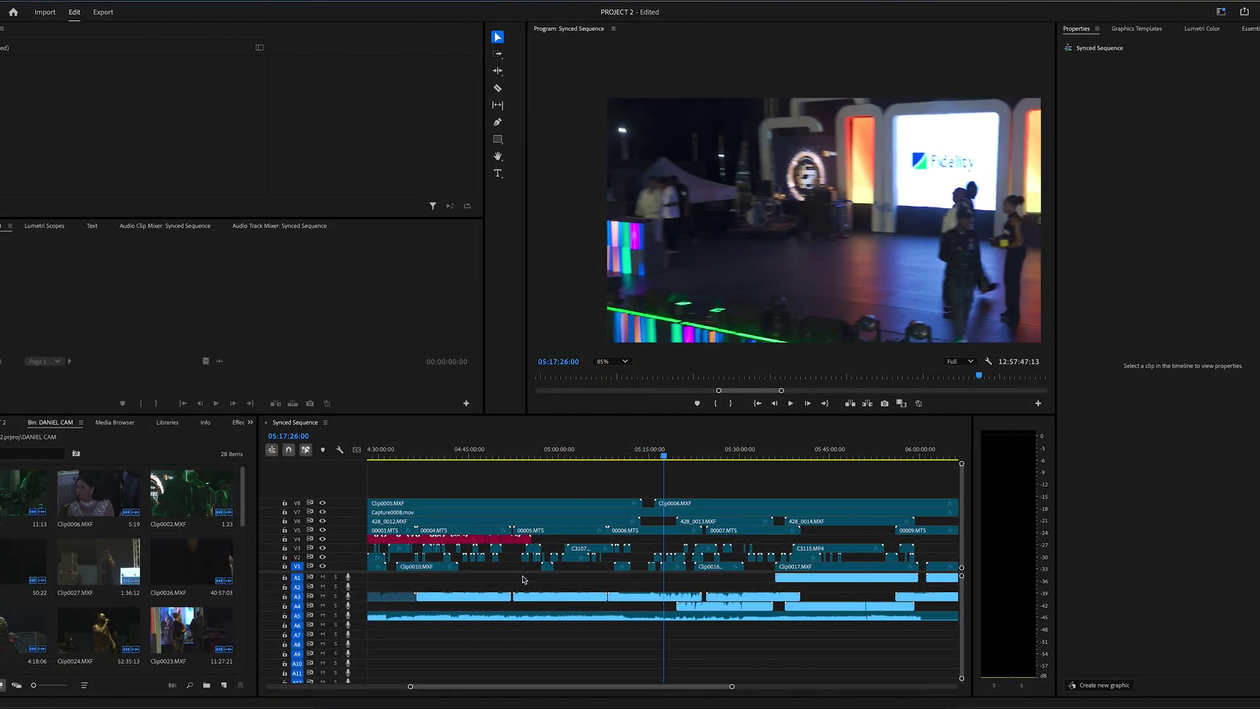
Step: Move the Synced Sequence playhead to 05:08:19:18 and launch PluralEyes 4 from Launchpad
left_click(650, 458)
left_click(610, 458)
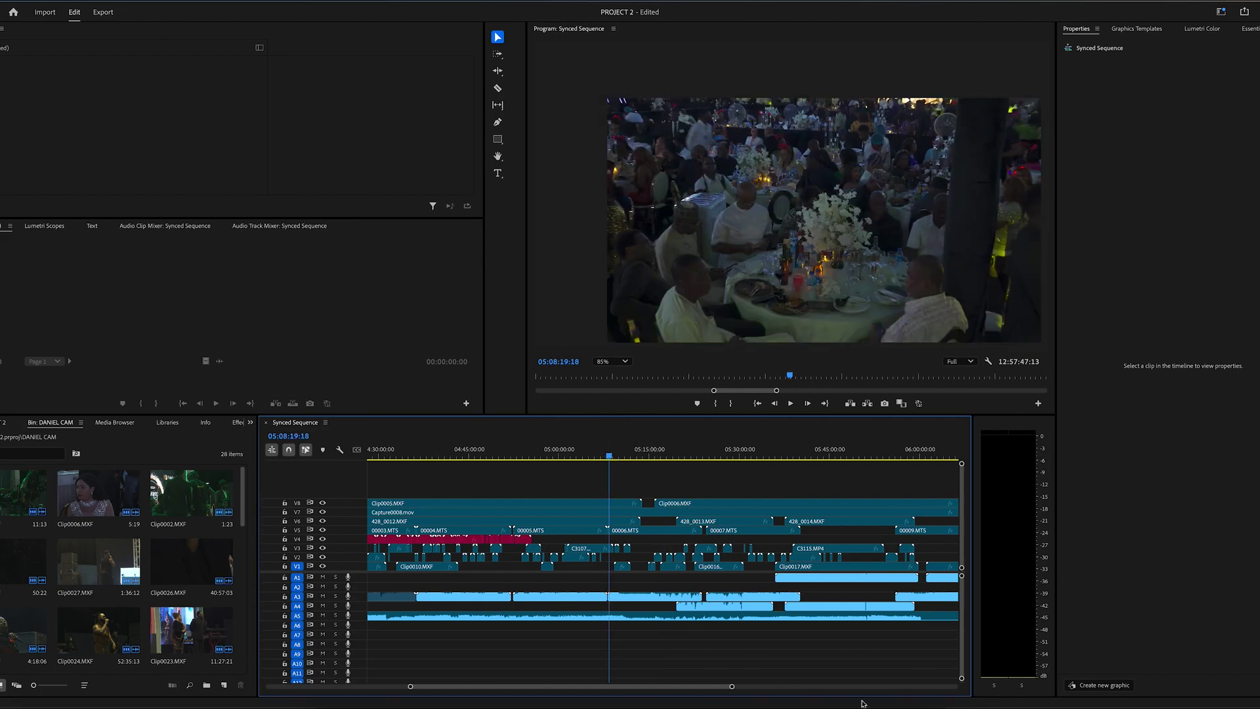
key("F4")
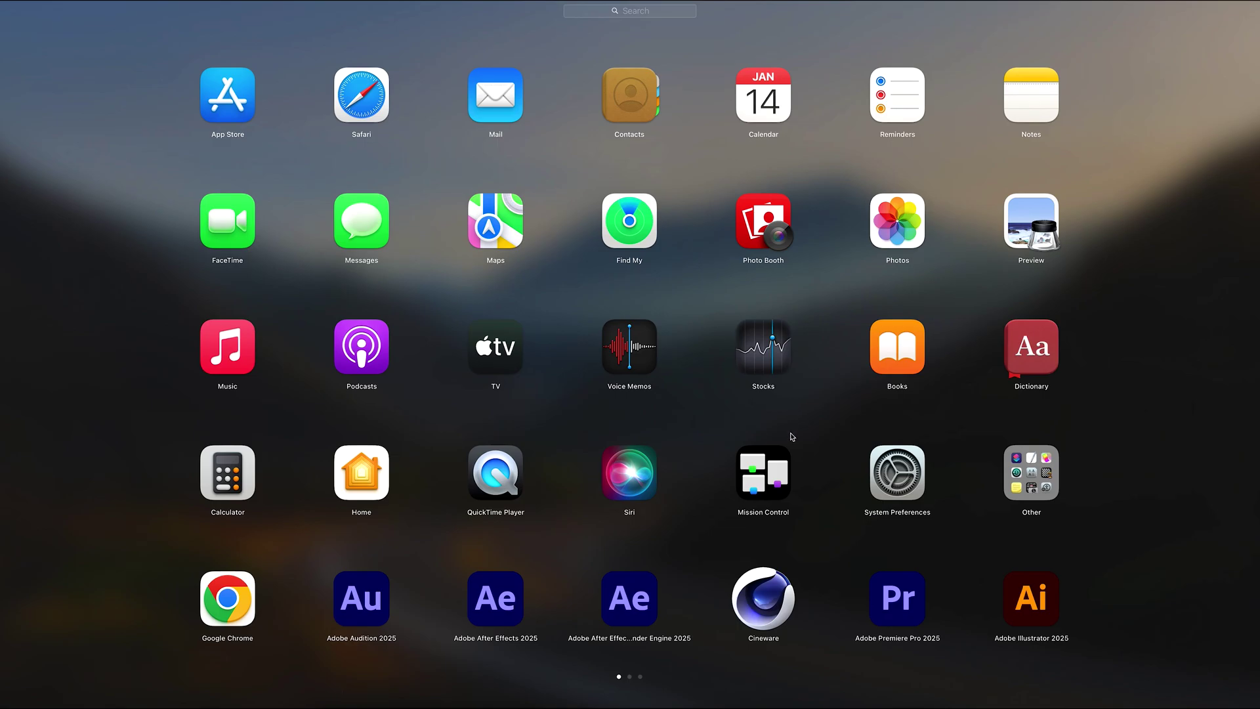
scroll(755, 433, "right", 3)
left_click(763, 348)
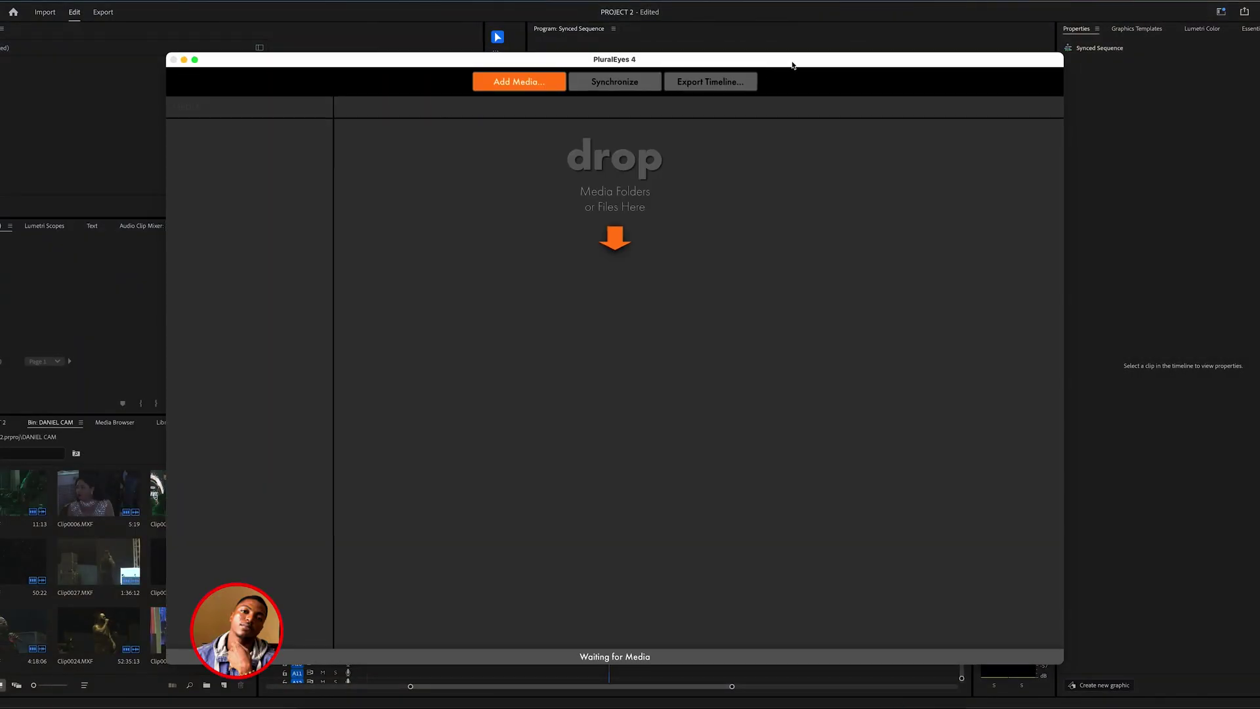
Step: Add the AY CAMERA folder from New Volume > FIDELITY END YEAR PARTY to PluralEyes
left_click_drag(790, 62, 799, 59)
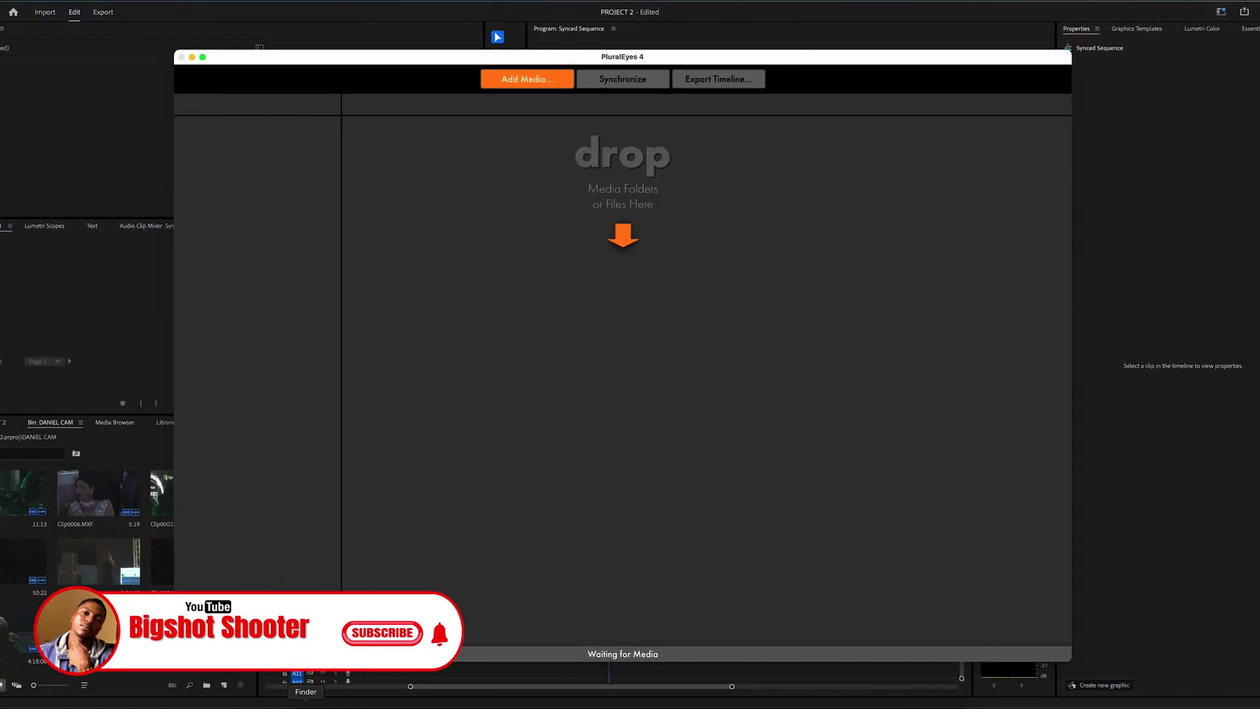
left_click(306, 704)
left_click_drag(558, 290, 707, 369)
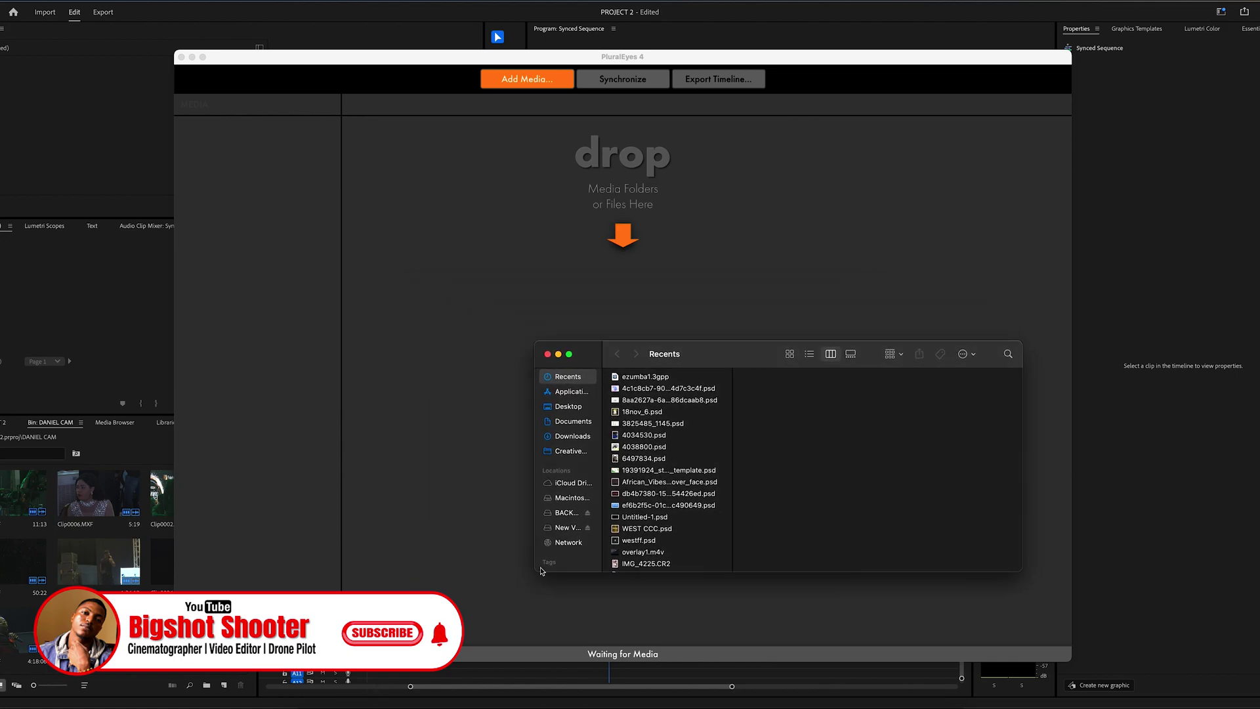
left_click(567, 527)
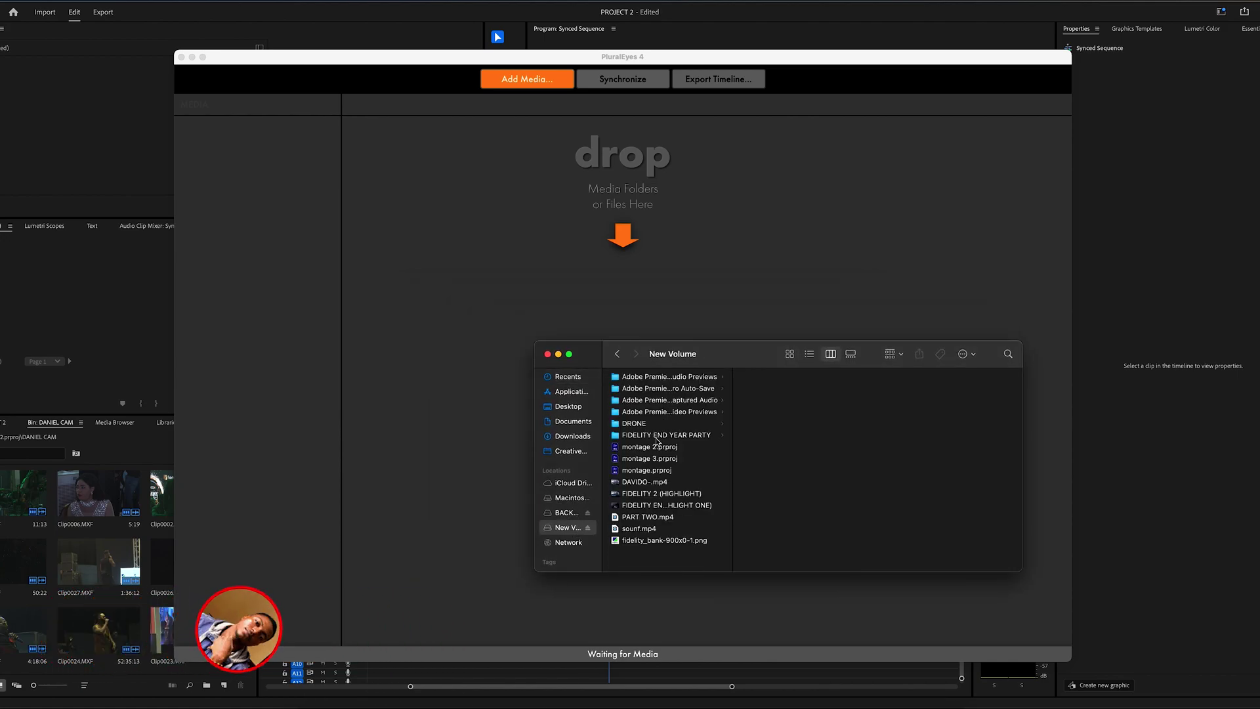
left_click(700, 434)
left_click(779, 378)
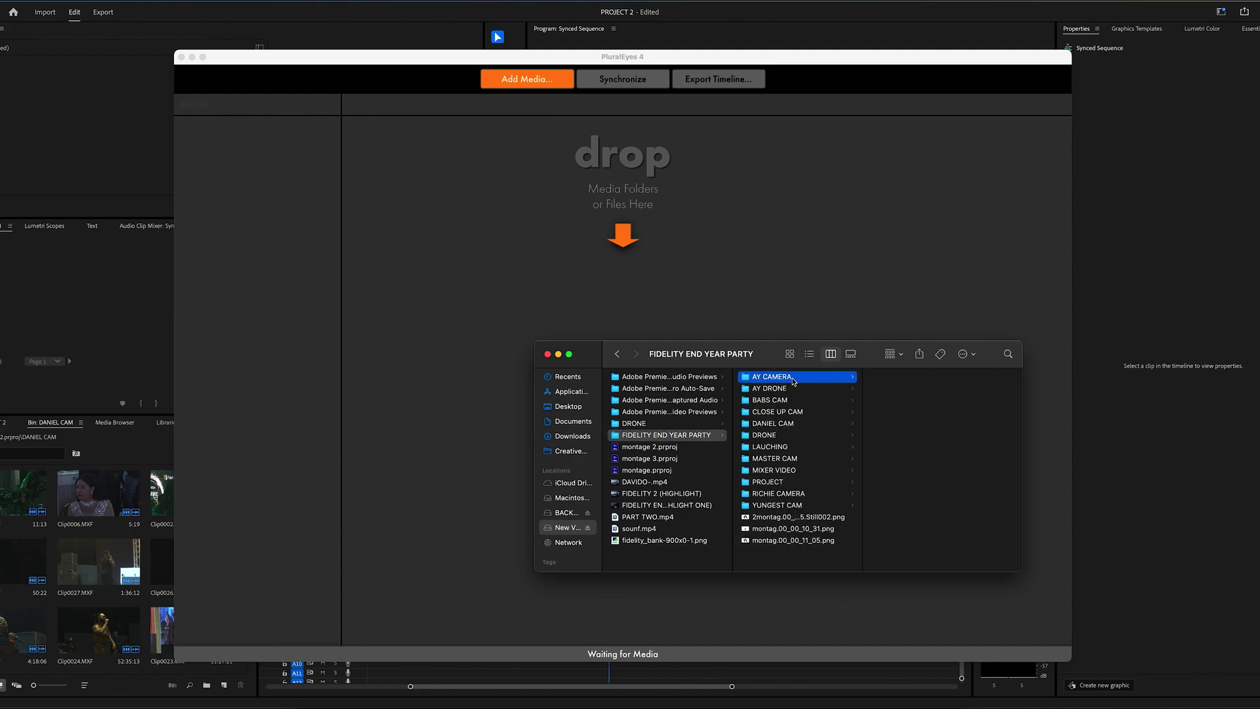
left_click_drag(801, 382, 273, 160)
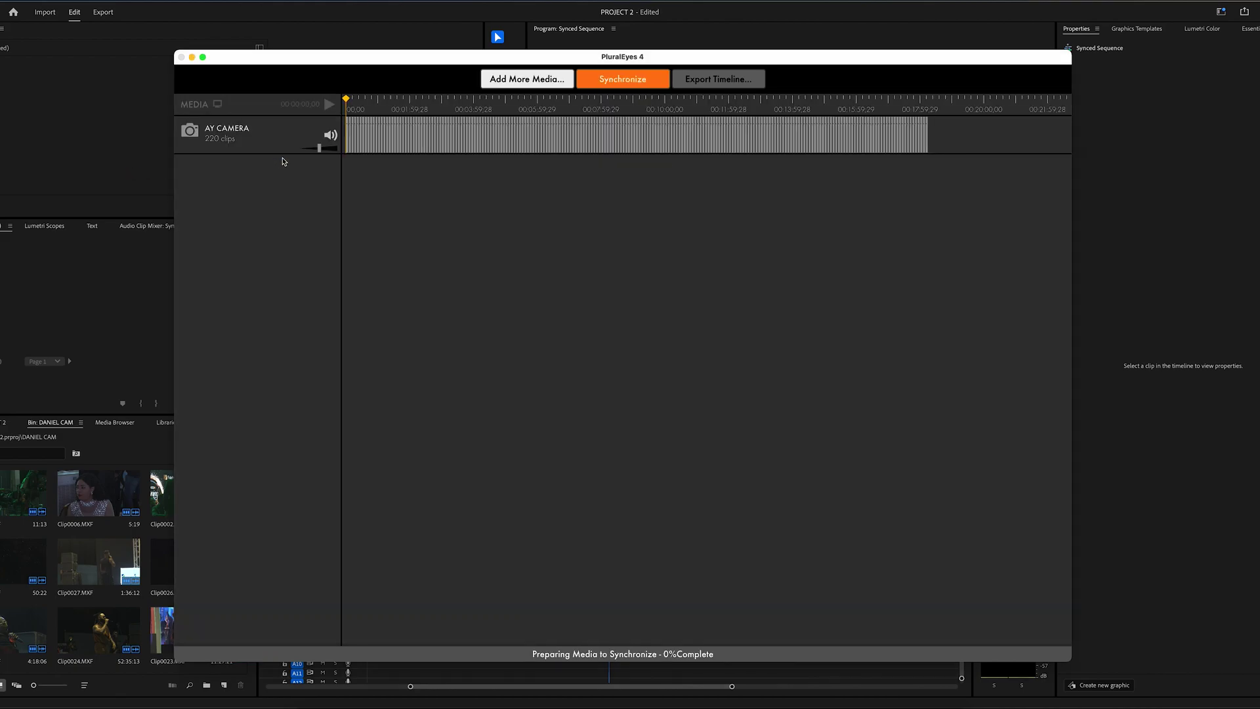
Step: Add the BABS CAM folder to PluralEyes as a second camera track
left_click(306, 705)
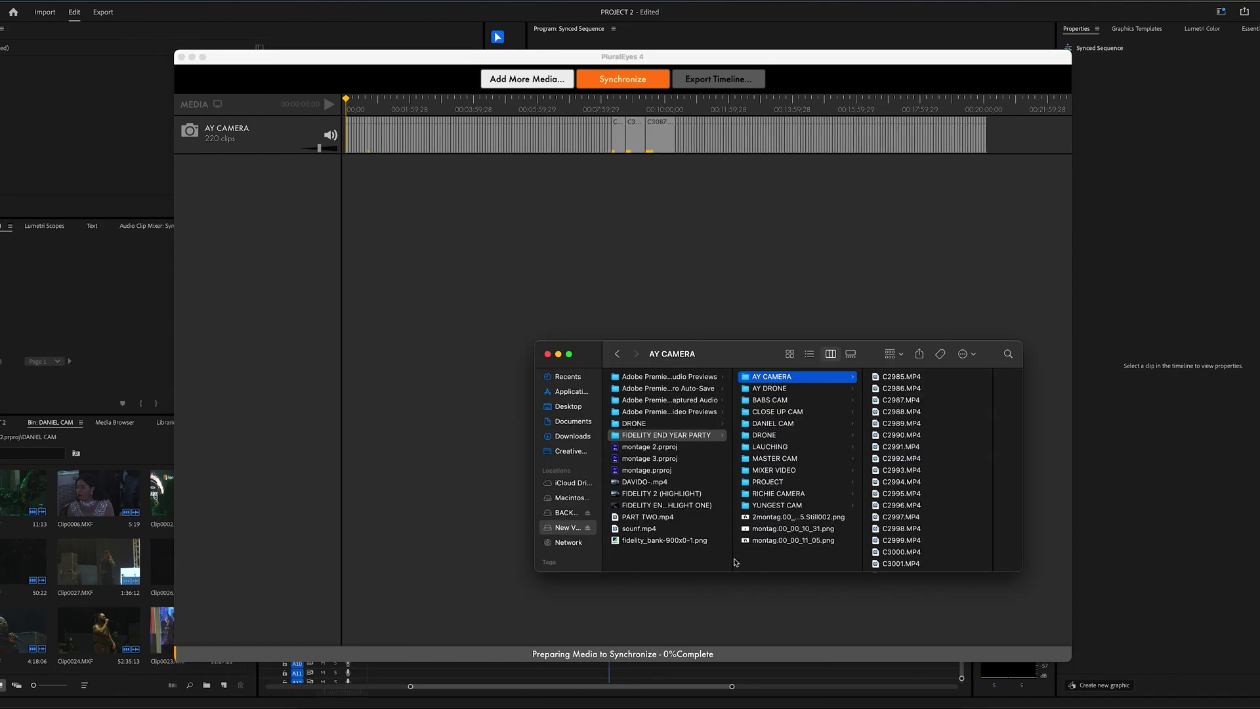
left_click(783, 388)
left_click(781, 400)
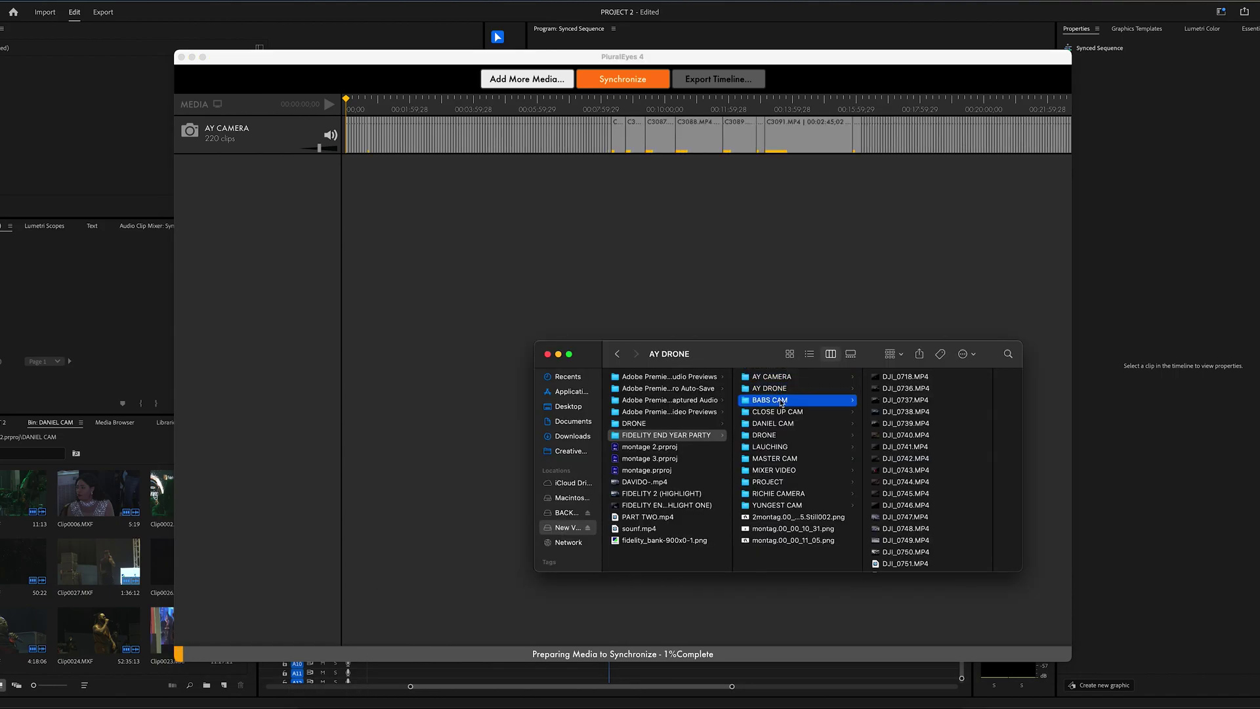
left_click_drag(781, 400, 307, 230)
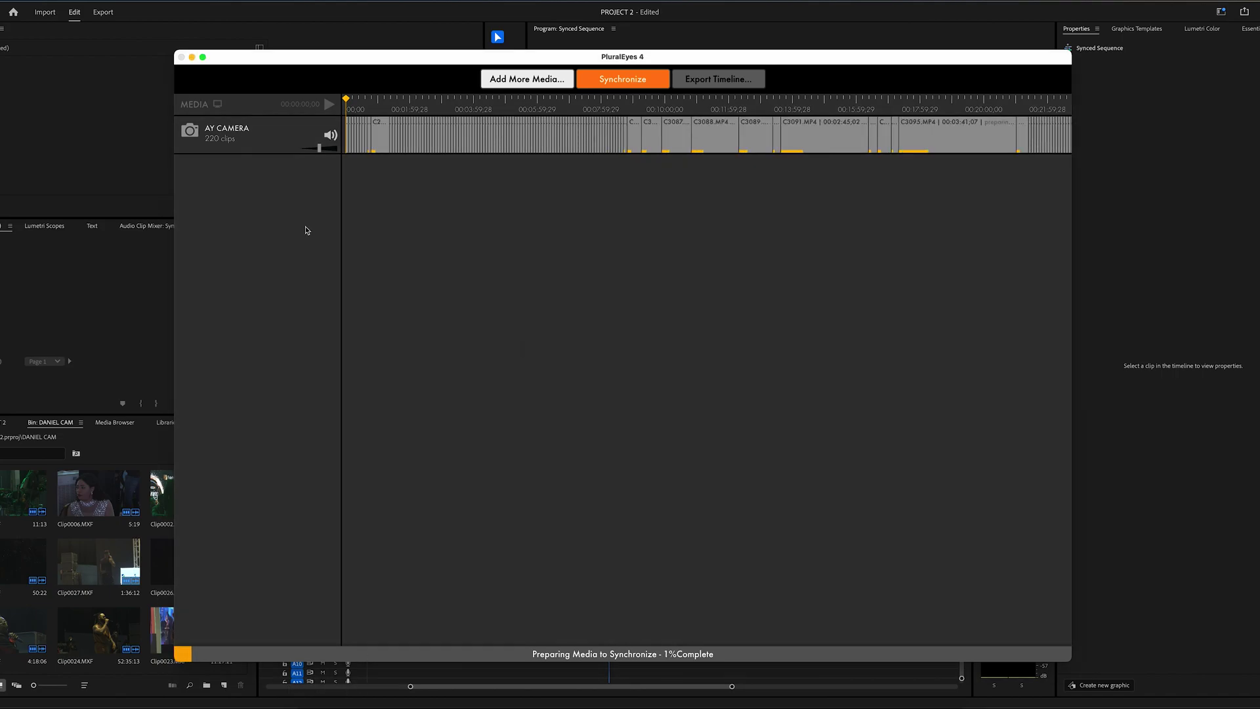
Step: Add the MIXER VIDEO and CLOSE UP CAM folders as further camera tracks
left_click(306, 705)
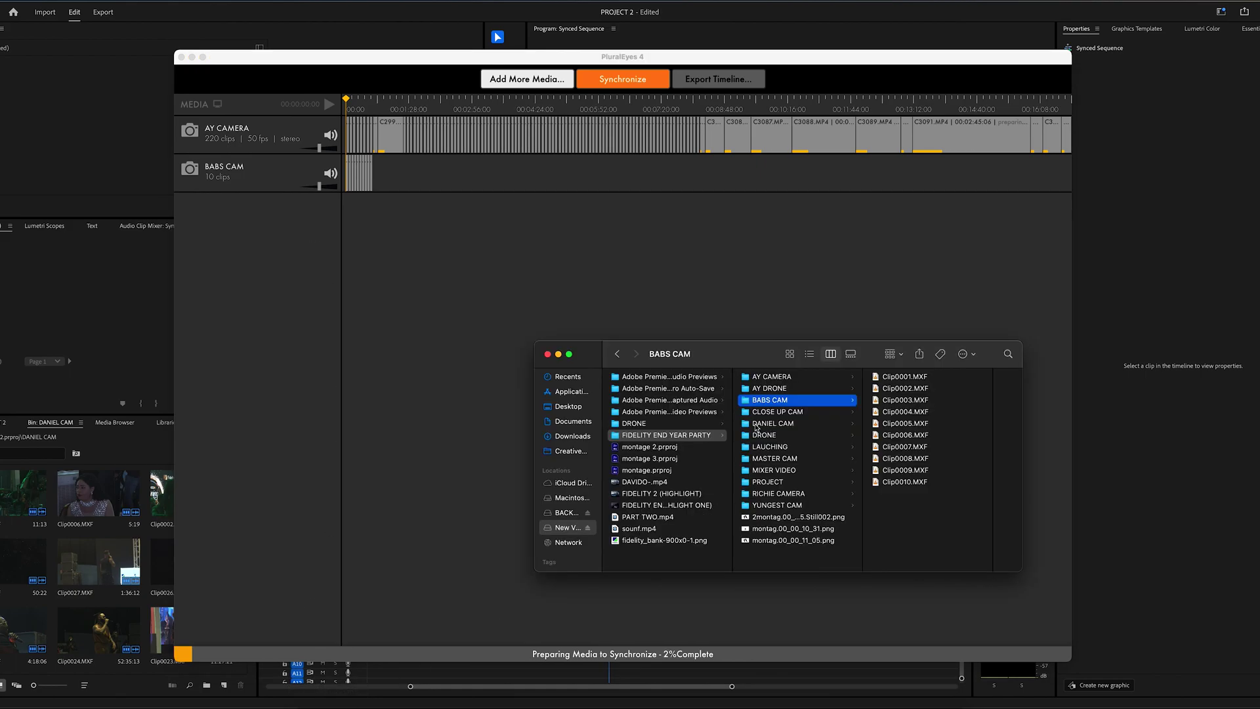
left_click(786, 471)
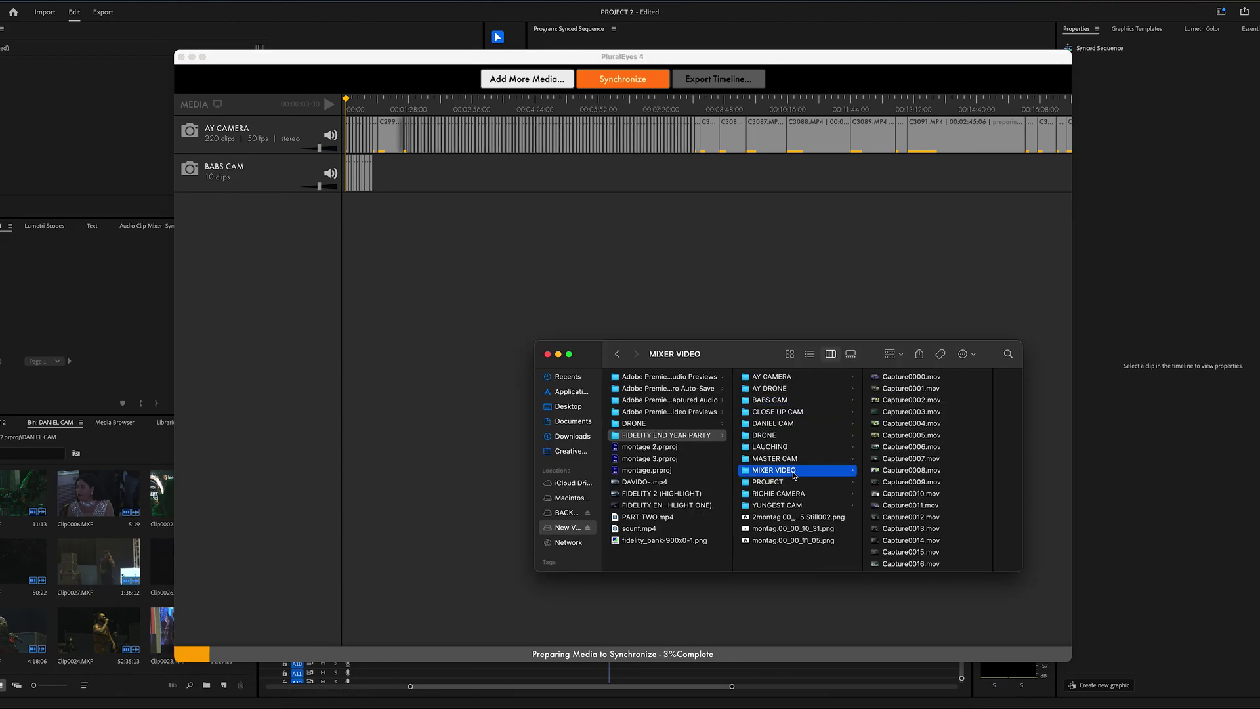
left_click_drag(771, 472, 290, 266)
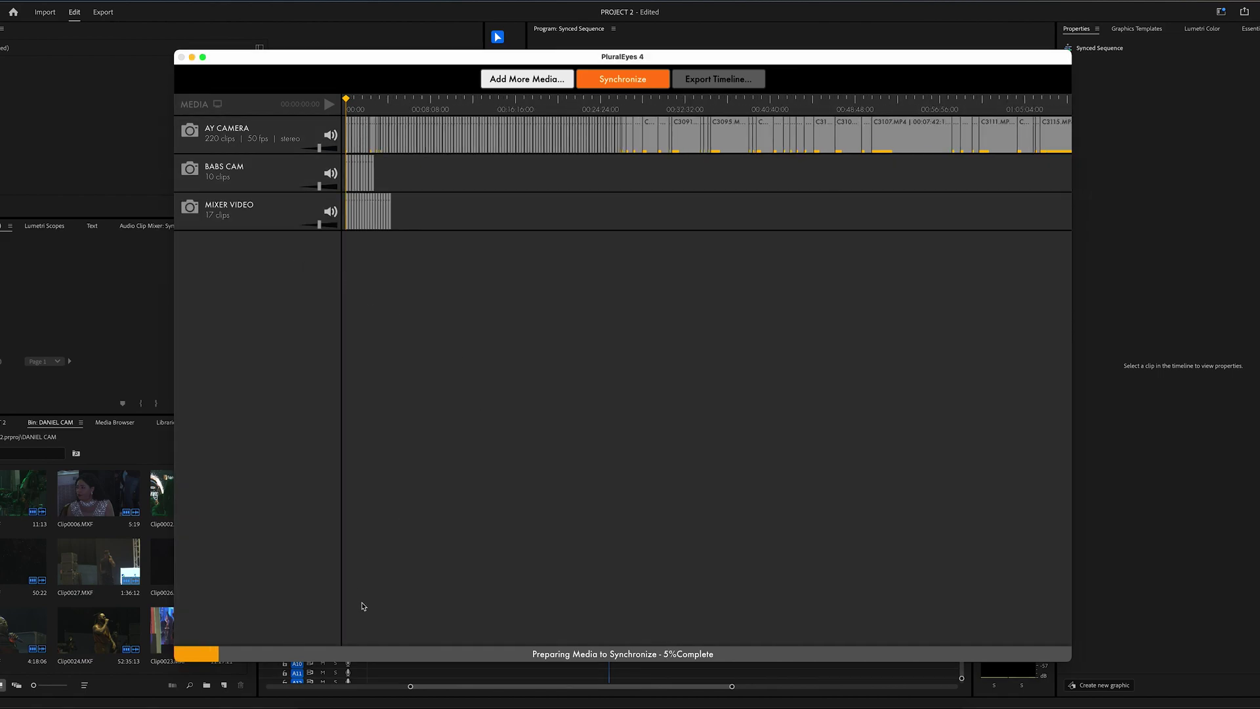
left_click(306, 705)
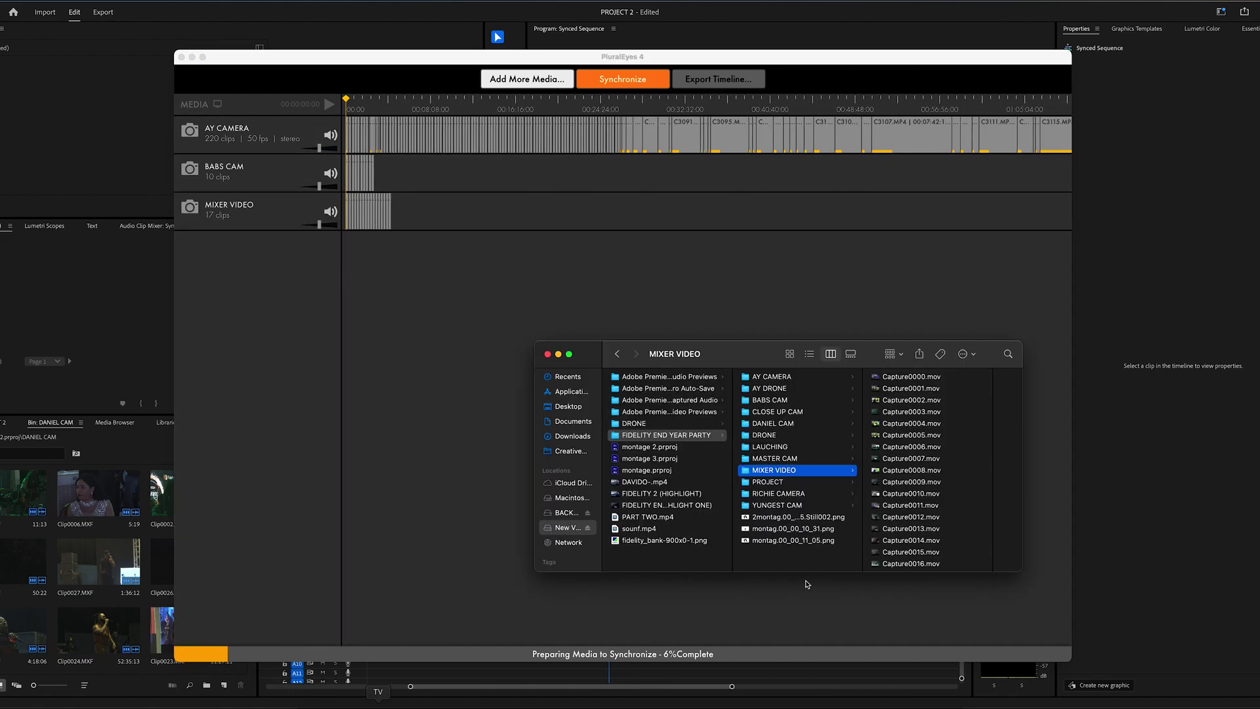
left_click(787, 494)
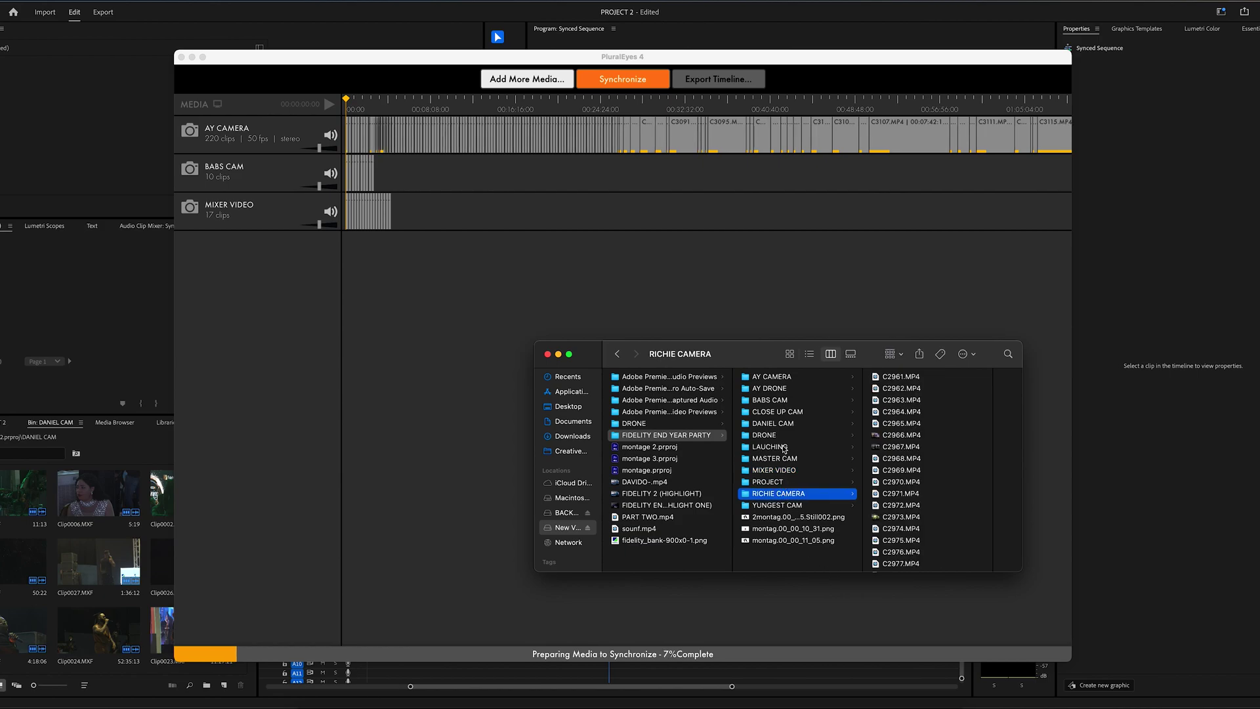
left_click(787, 413)
left_click_drag(824, 412, 275, 276)
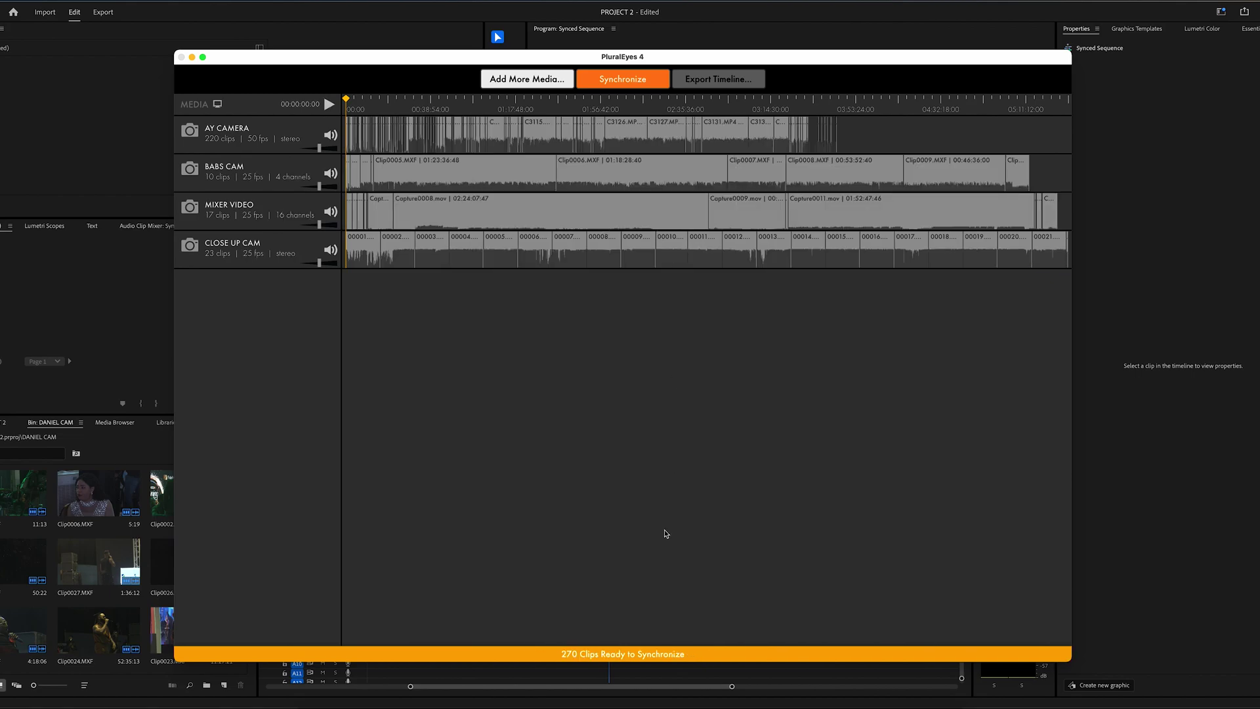
Step: Synchronize the four camera tracks, lining up 92 of the 270 clips
left_click(616, 82)
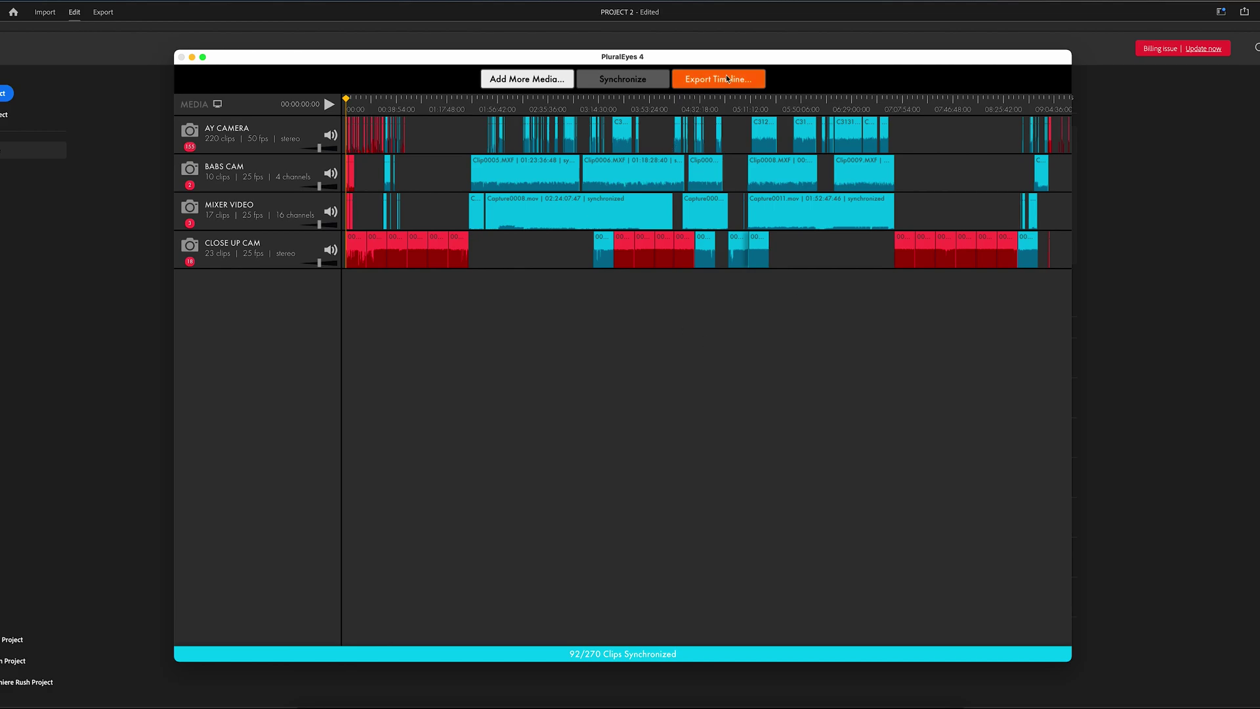
Step: Export the synced timeline in Premiere Pro format as CLOSE UP CAM.xml on New Volume
left_click(717, 88)
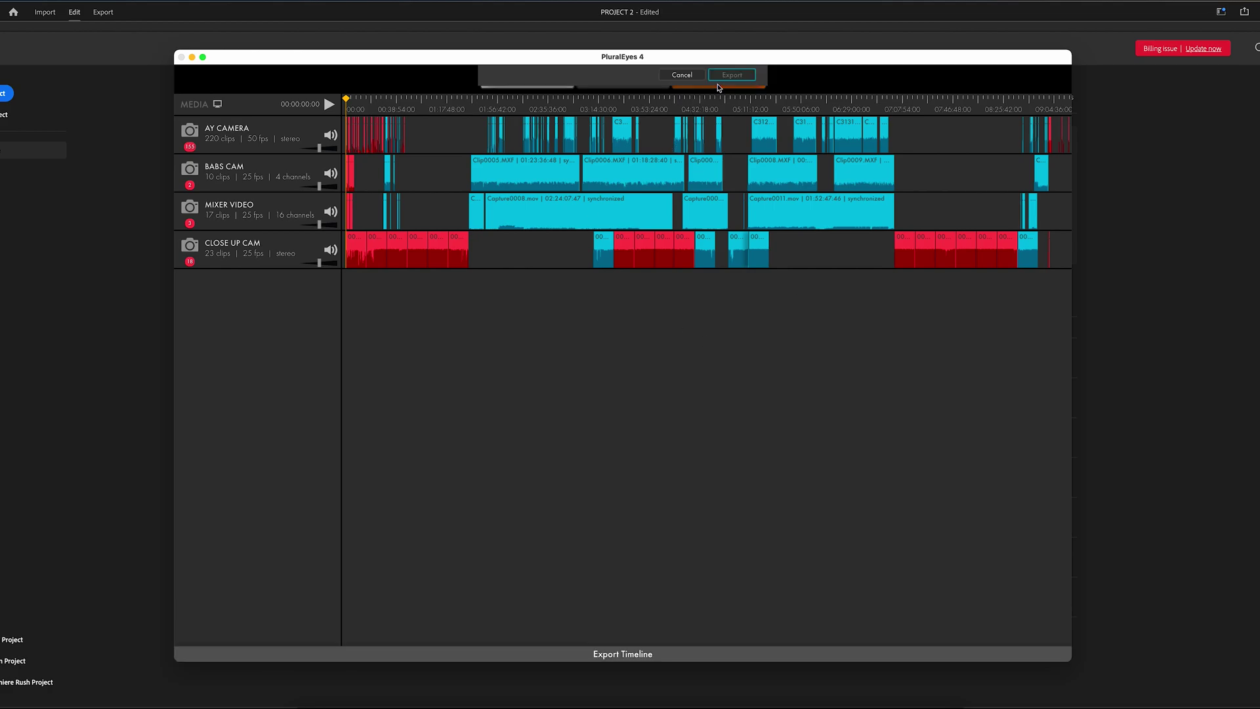
left_click(601, 102)
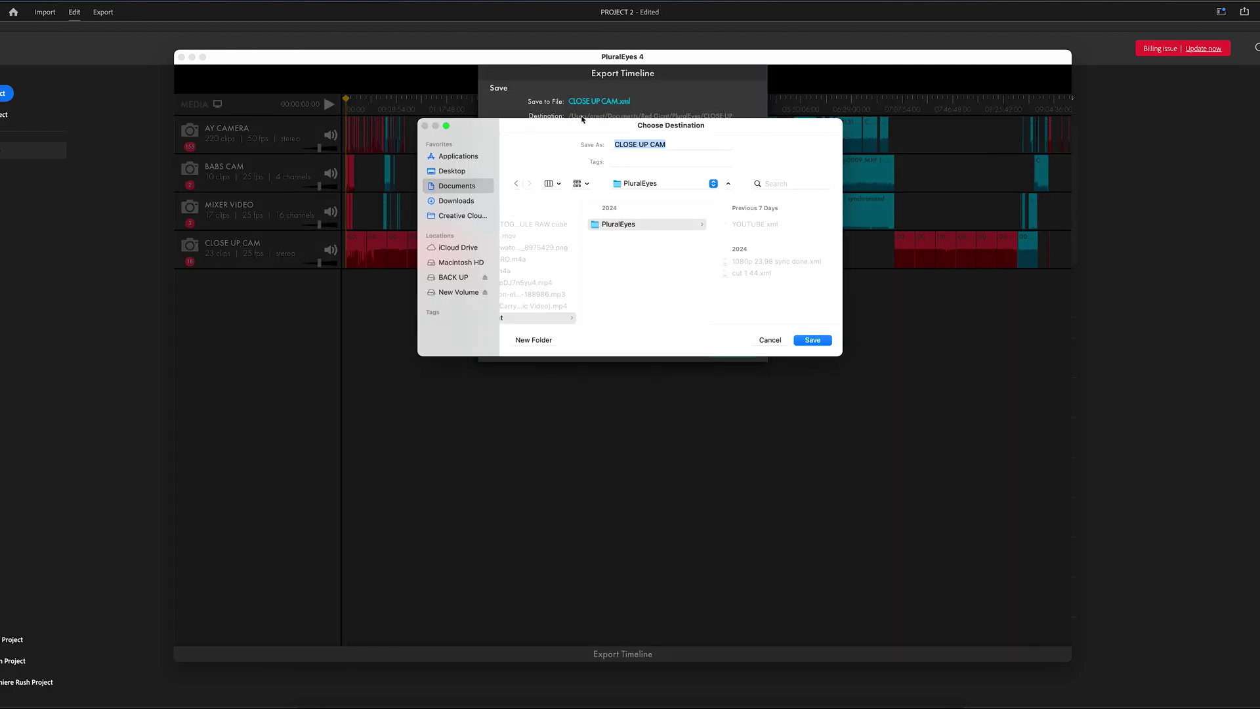
left_click(456, 293)
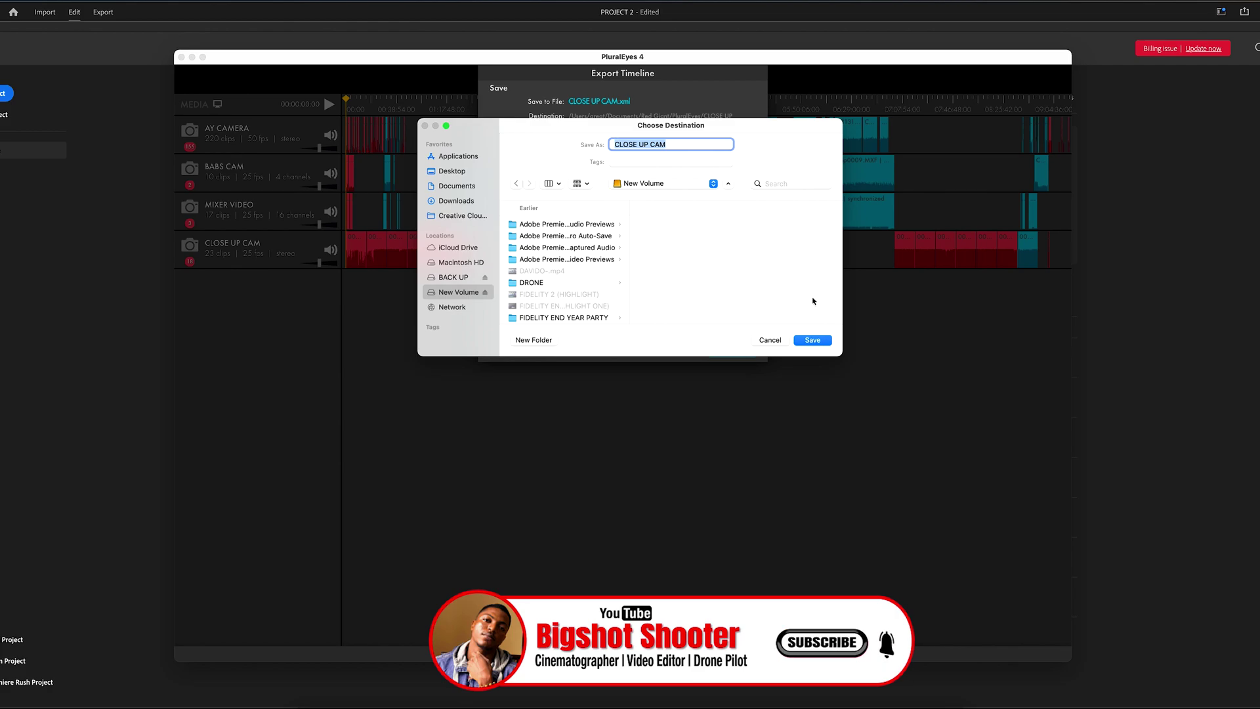
left_click(813, 340)
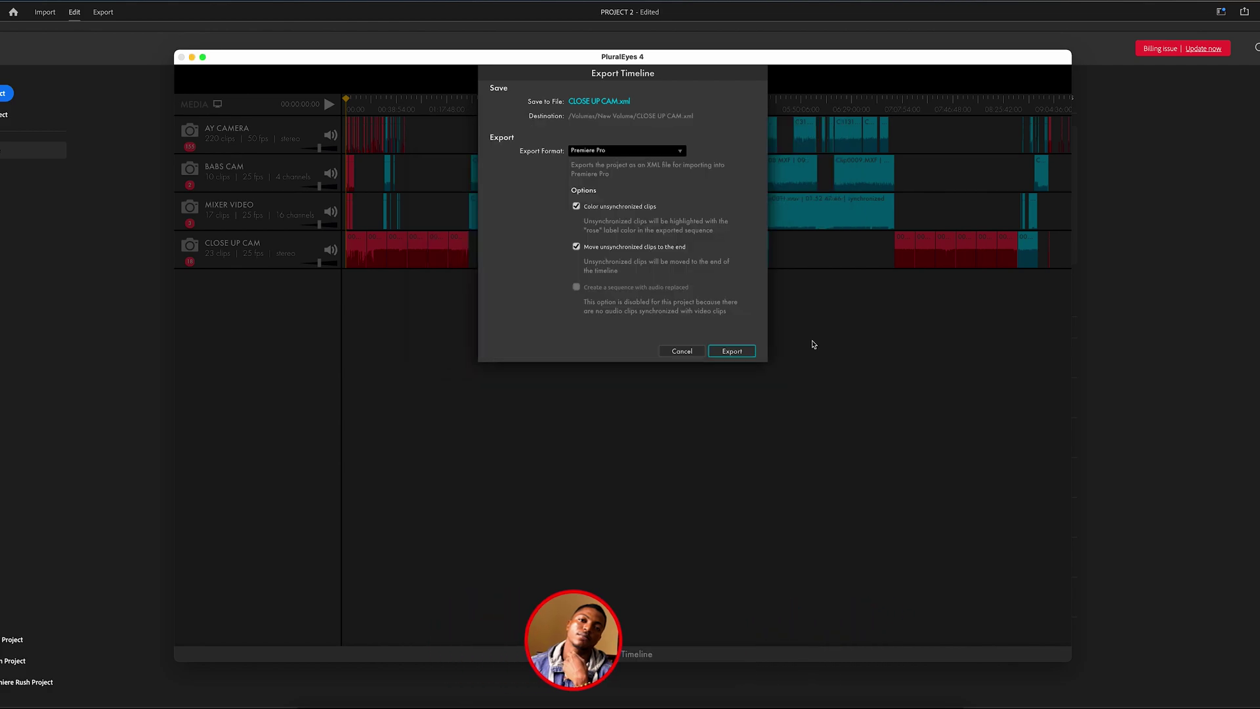
left_click(734, 352)
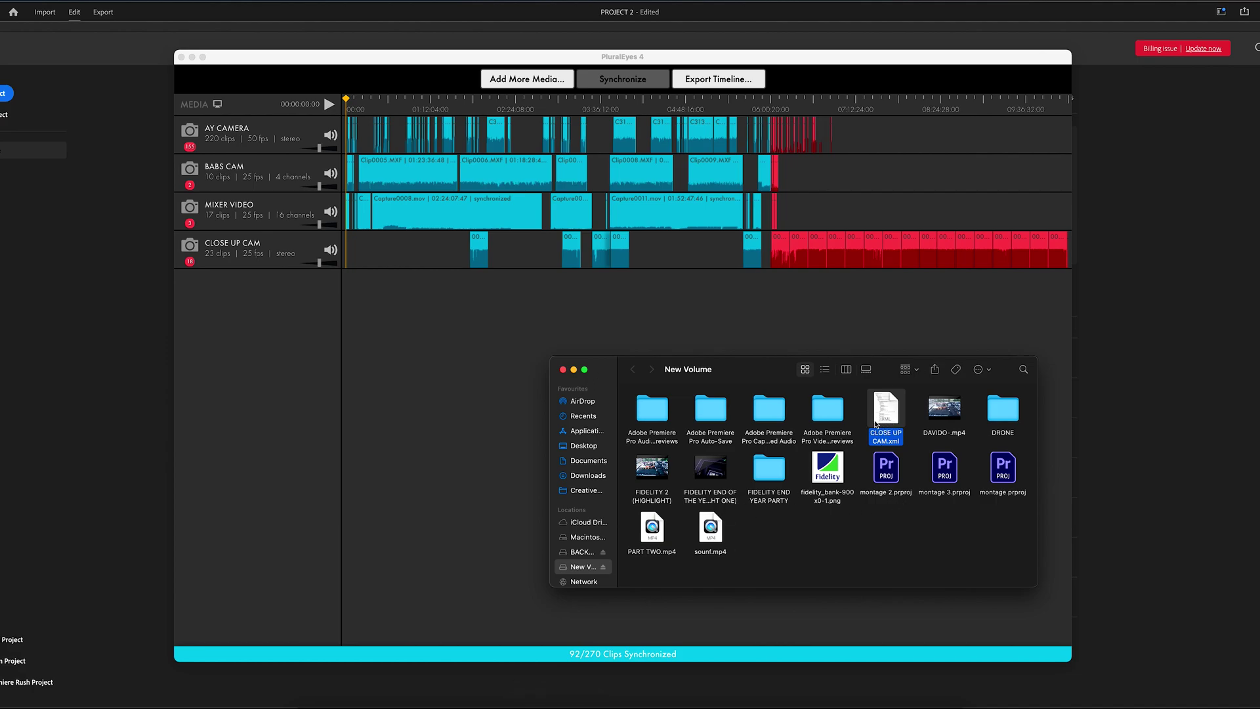
Step: In Premiere Pro, create a new empty project named gfdds
left_click(559, 703)
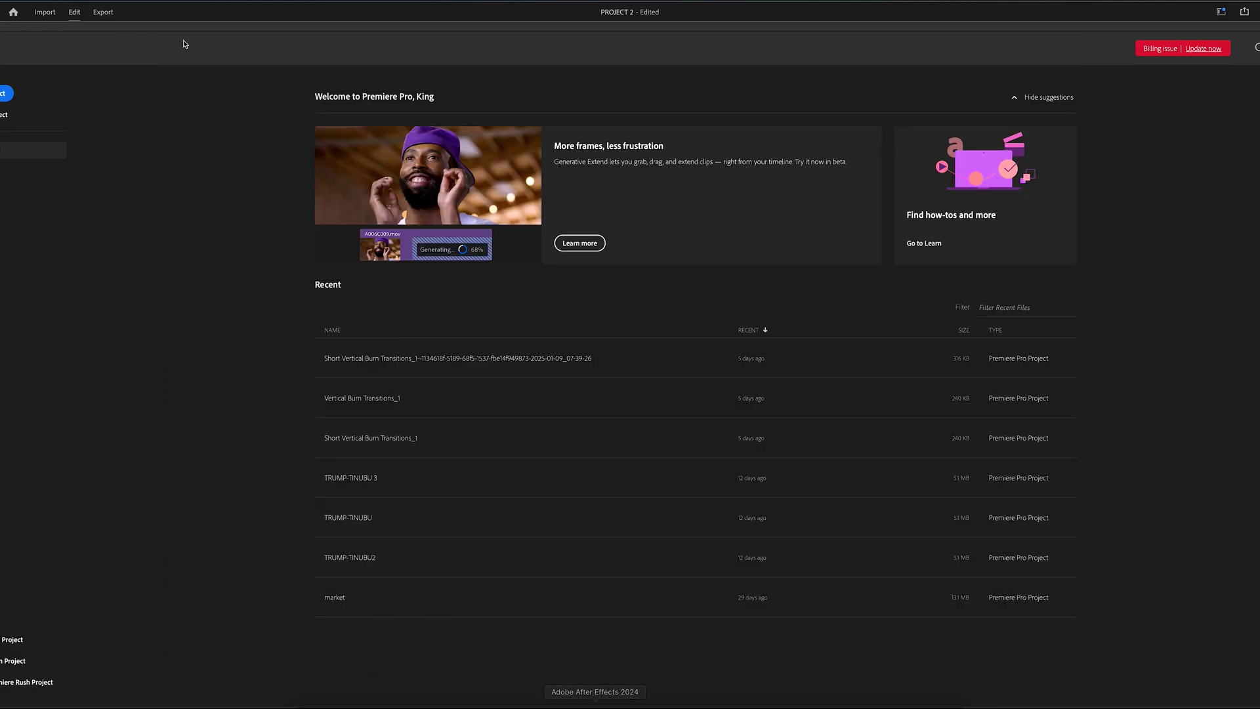
left_click(34, 11)
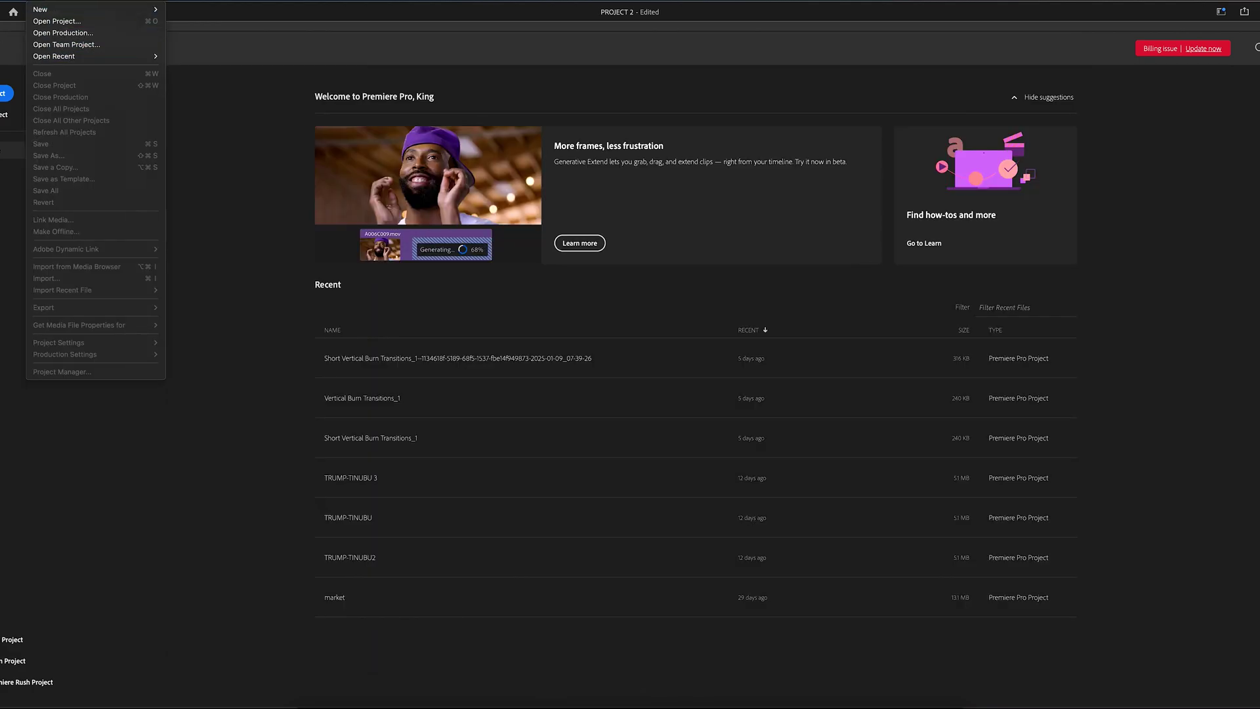
left_click(37, 45)
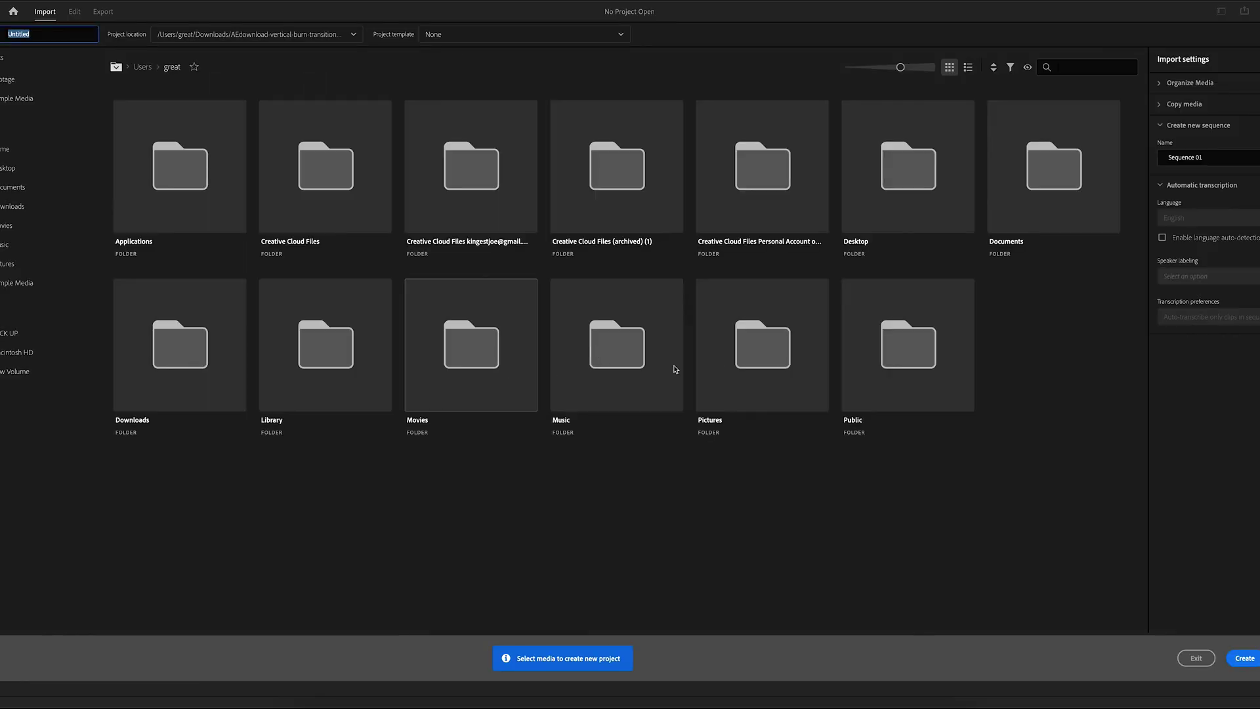
type("gfdds")
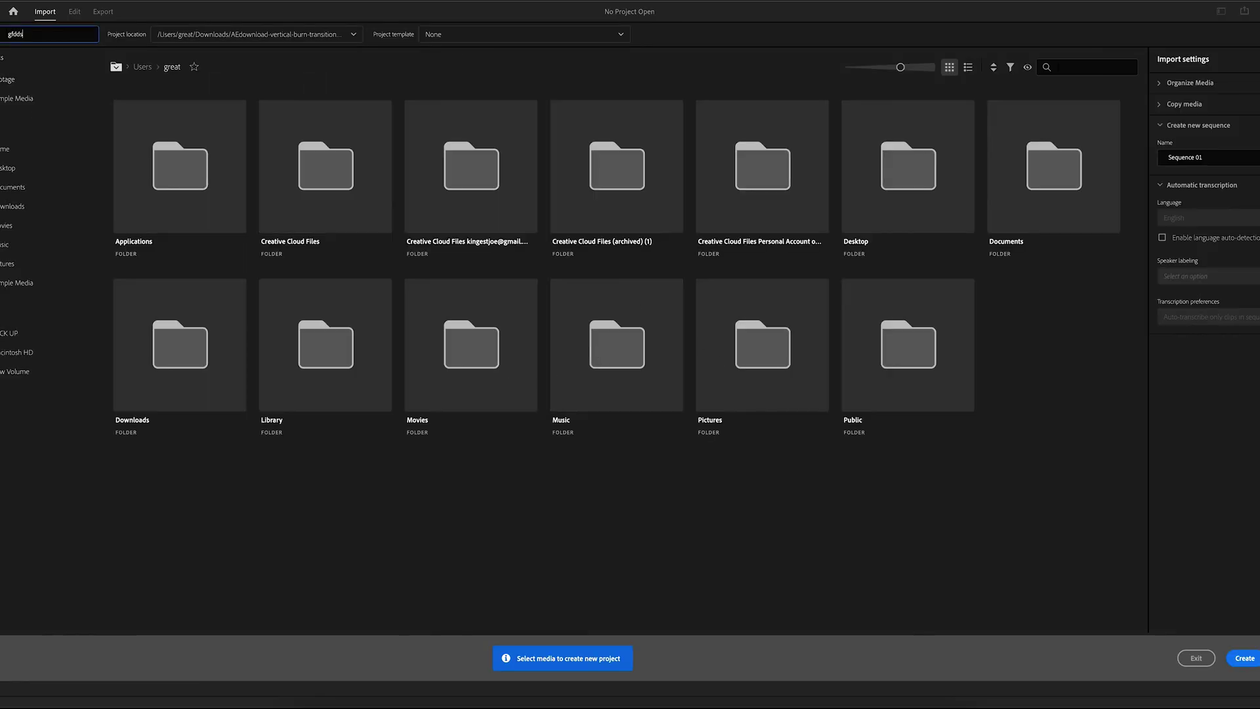
left_click(1242, 659)
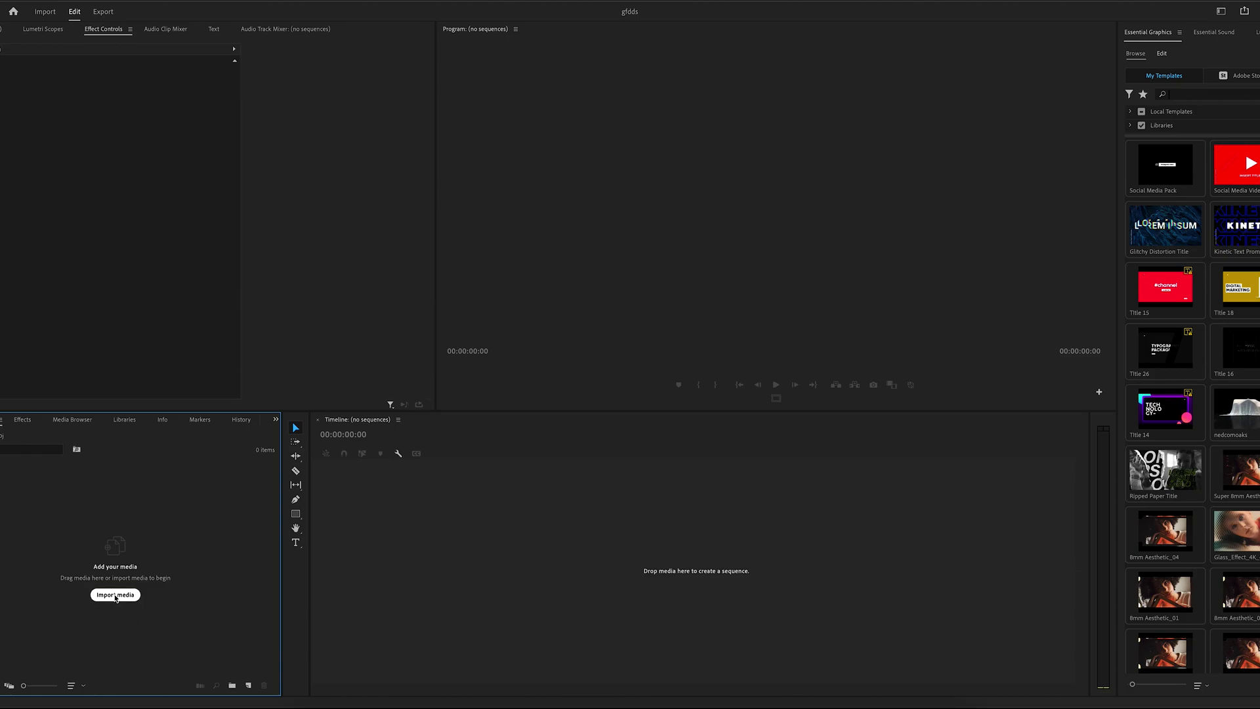
Step: Import CLOSE UP CAM.xml from New Volume into the gfdds project
left_click(116, 596)
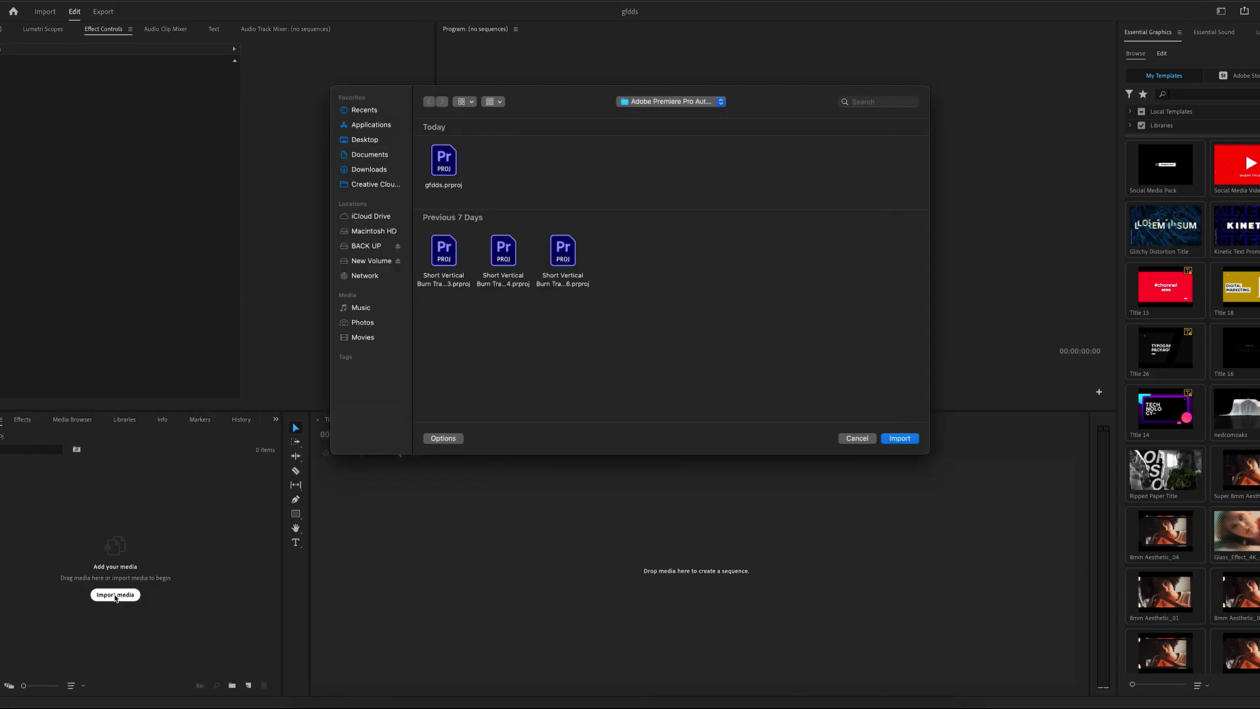
left_click(372, 261)
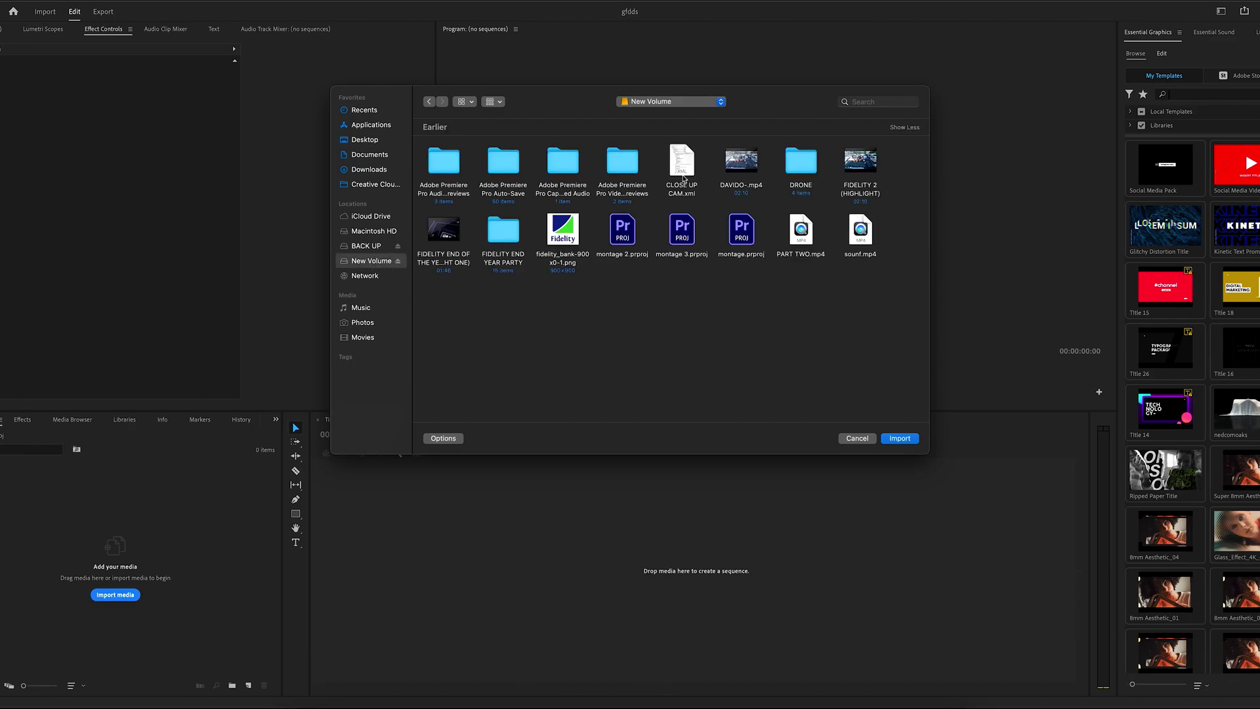
left_click(683, 172)
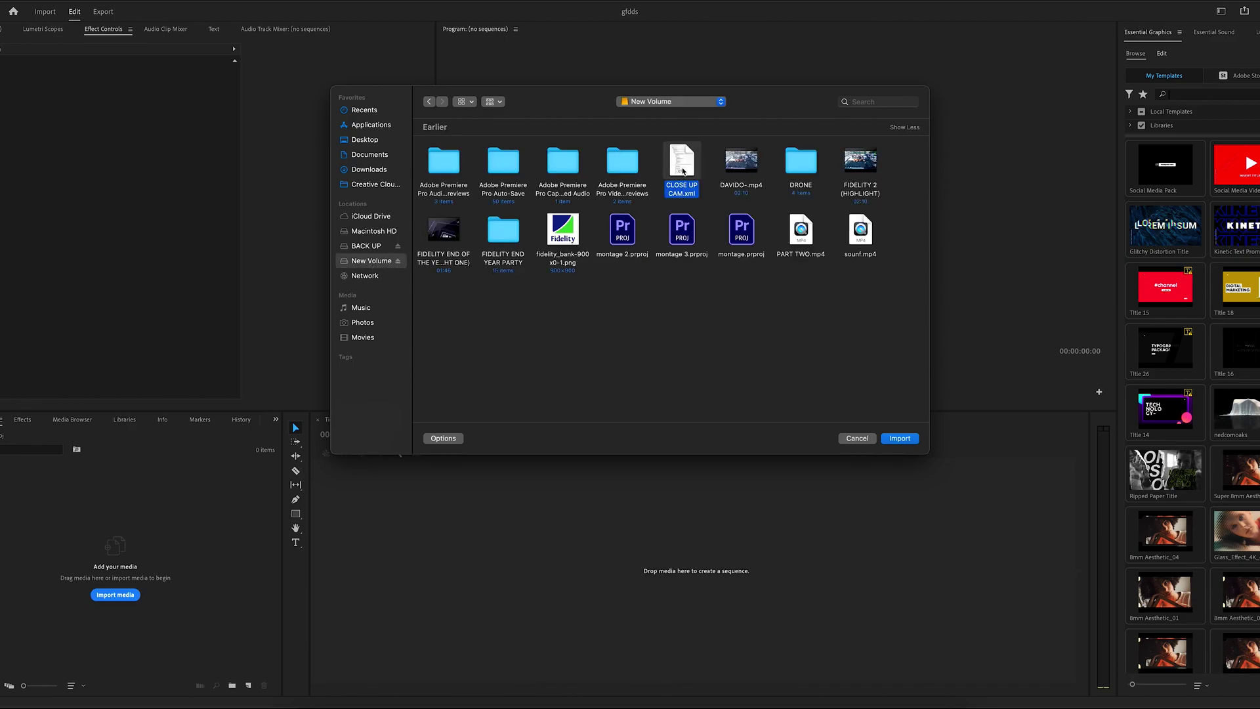
left_click(901, 438)
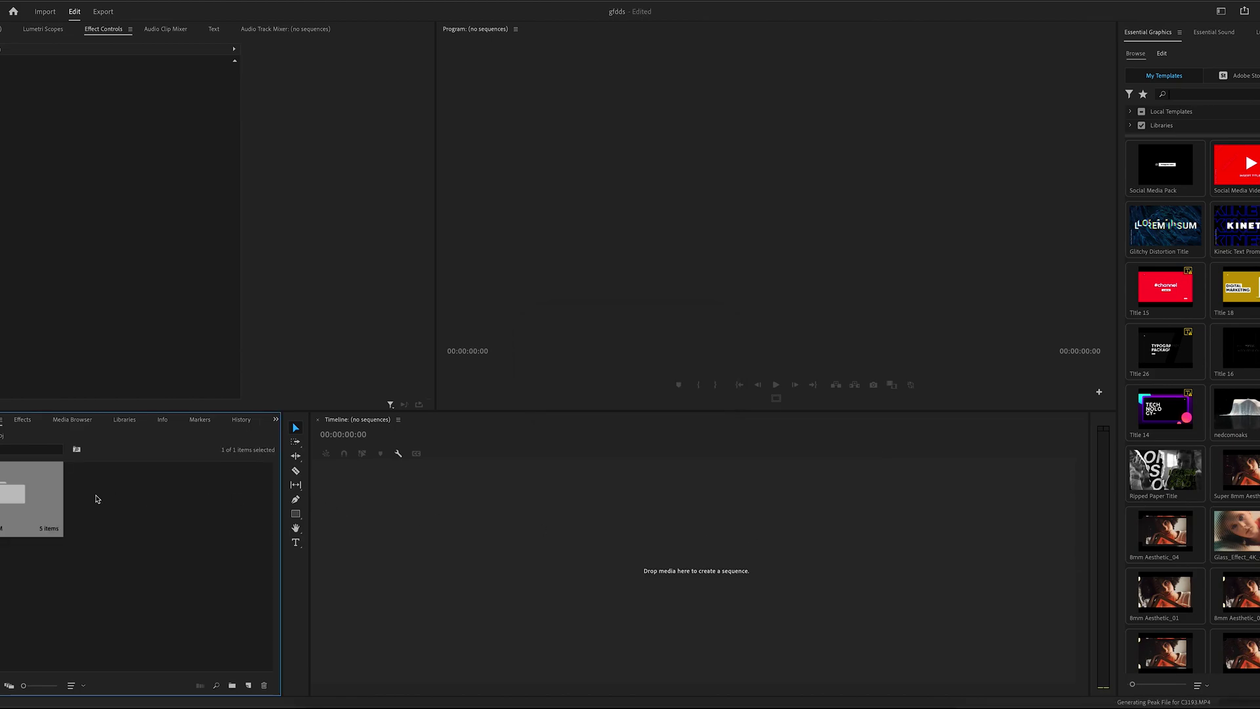
Step: Open the CLOSE UP CAM bin and load its Synced Sequence into the Timeline
double_click(2, 498)
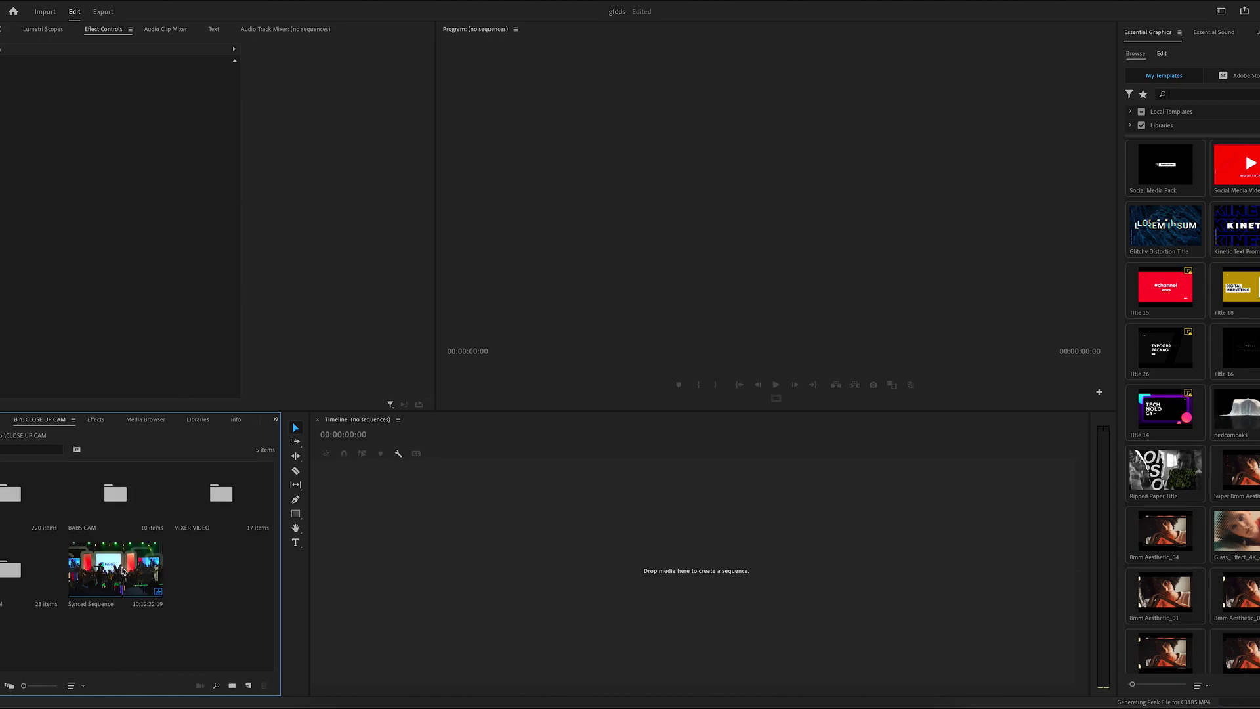
left_click(123, 572)
double_click(123, 571)
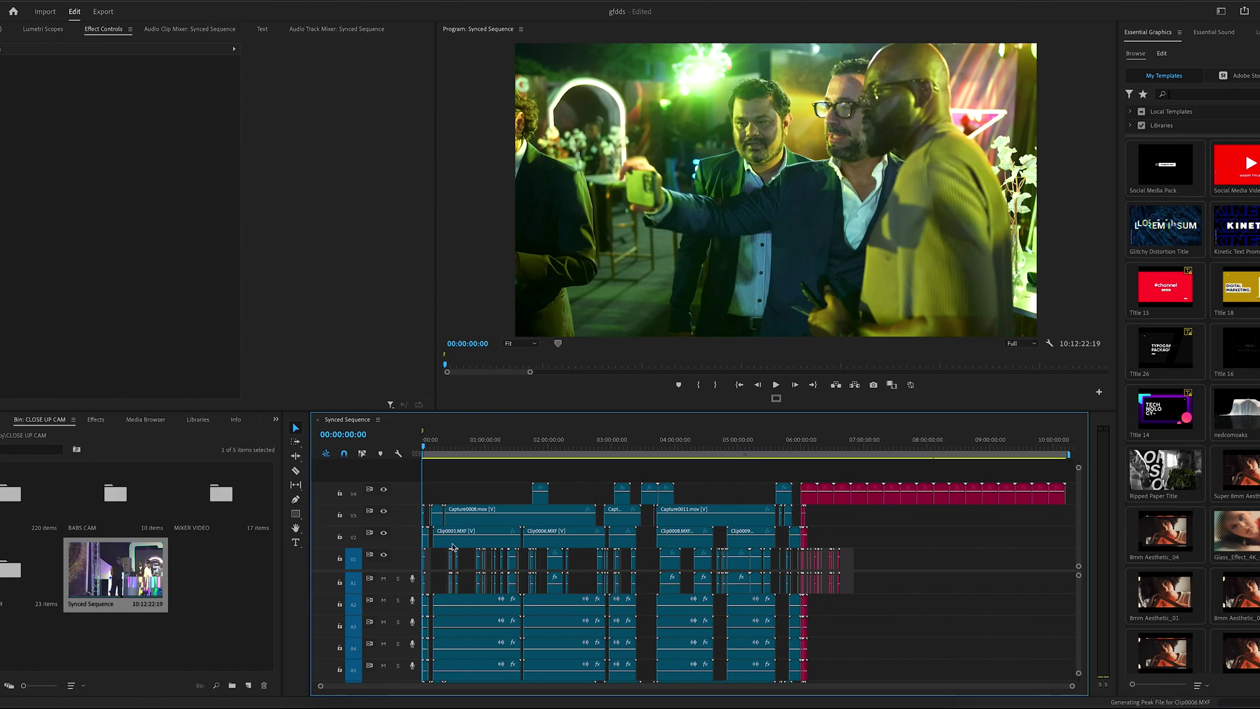